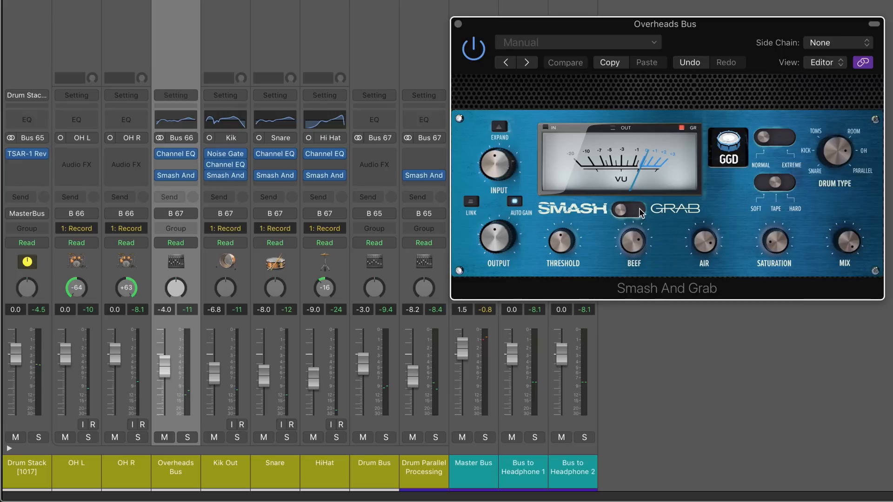
# Compare Grab and Smash modes on the Overheads Bus compressor, ending on Smash, and expand its side-chain section.
pyautogui.moveTo(627, 212); pyautogui.dragTo(639, 212)
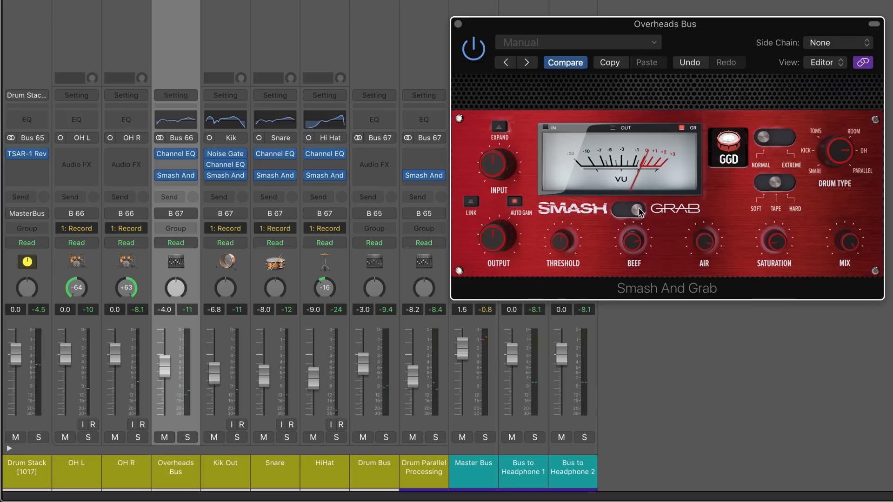
pyautogui.moveTo(639, 212); pyautogui.dragTo(623, 215)
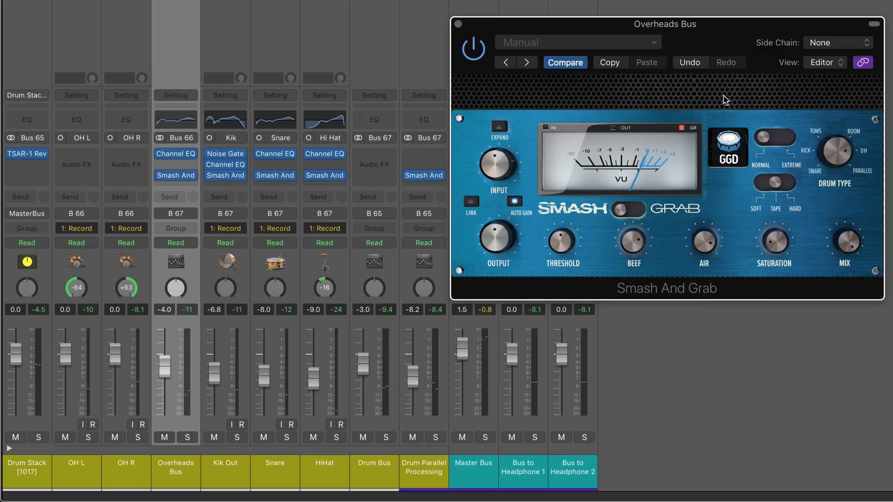
pyautogui.moveTo(764, 134)
pyautogui.mouseDown()
pyautogui.moveTo(786, 134)
pyautogui.moveTo(760, 135)
pyautogui.mouseUp()
pyautogui.click(500, 126)
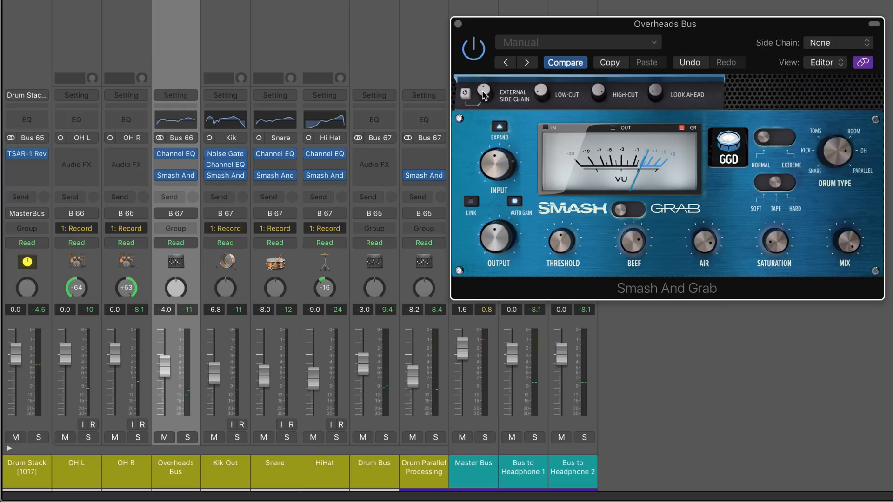
pyautogui.moveTo(482, 90)
pyautogui.mouseDown()
pyautogui.moveTo(482, 65)
pyautogui.moveTo(475, 83)
pyautogui.mouseUp()
pyautogui.click(465, 95)
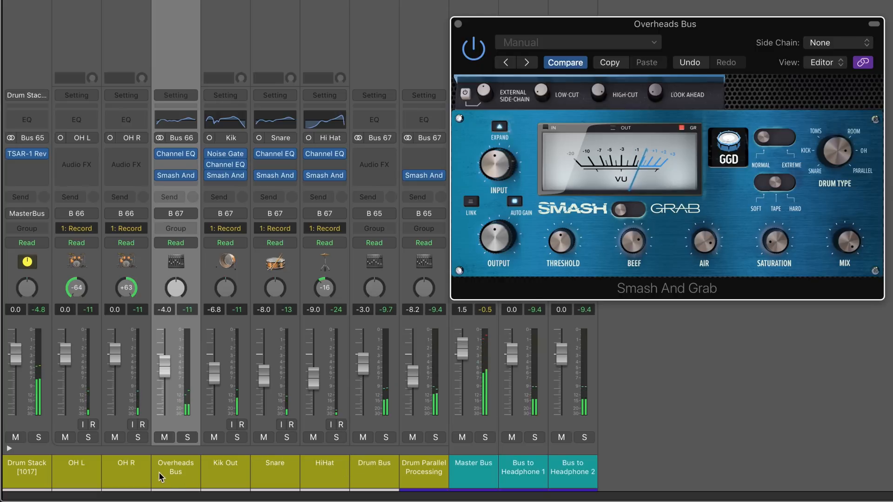
# Select the channels from Overheads Bus through Drum Parallel Processing and bypass, then re-enable their Smash And Grab plug-ins together.
pyautogui.moveTo(161, 475); pyautogui.dragTo(442, 468)
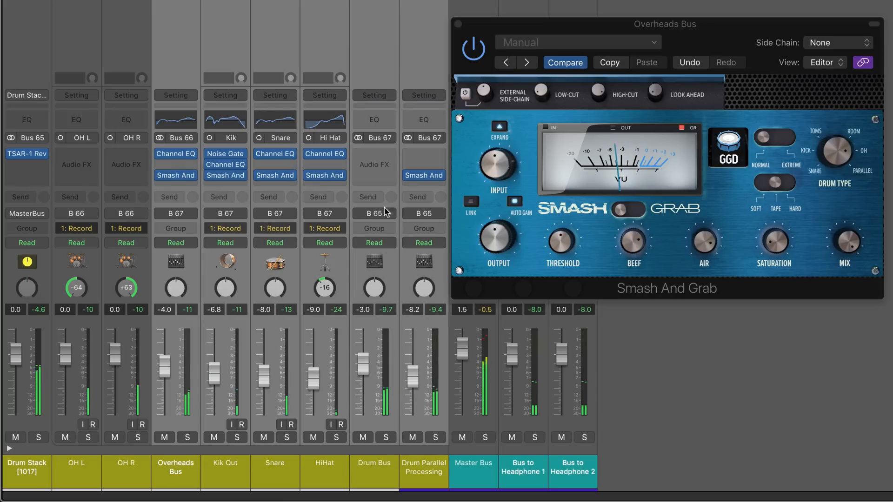
pyautogui.click(160, 176)
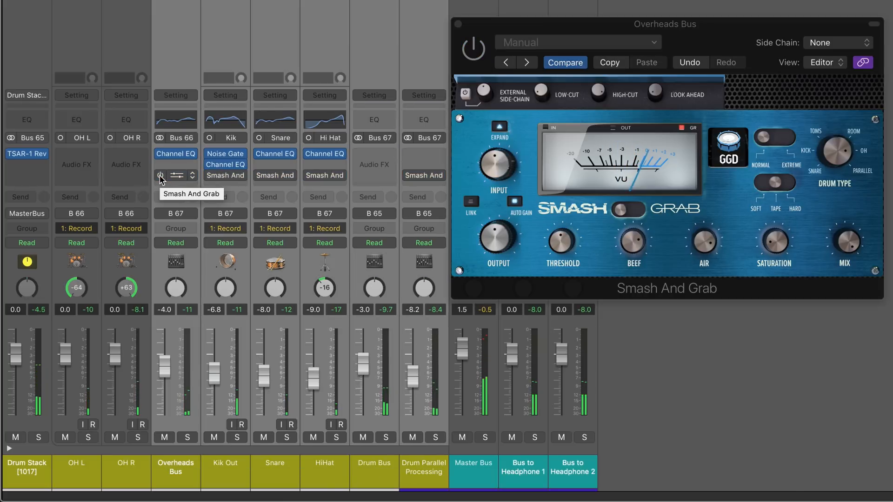
pyautogui.click(160, 176)
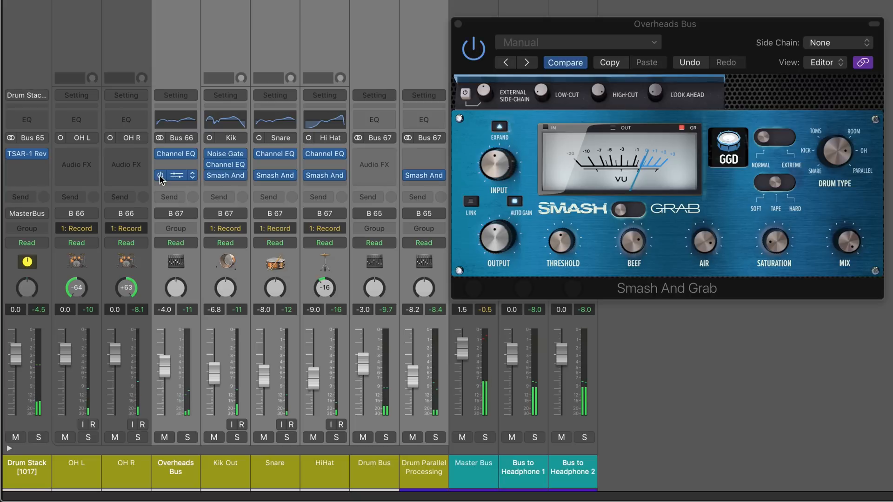
# Solo the Drum Stack and compare the drums with all selected Smash And Grab plug-ins bypassed and re-enabled.
pyautogui.click(38, 437)
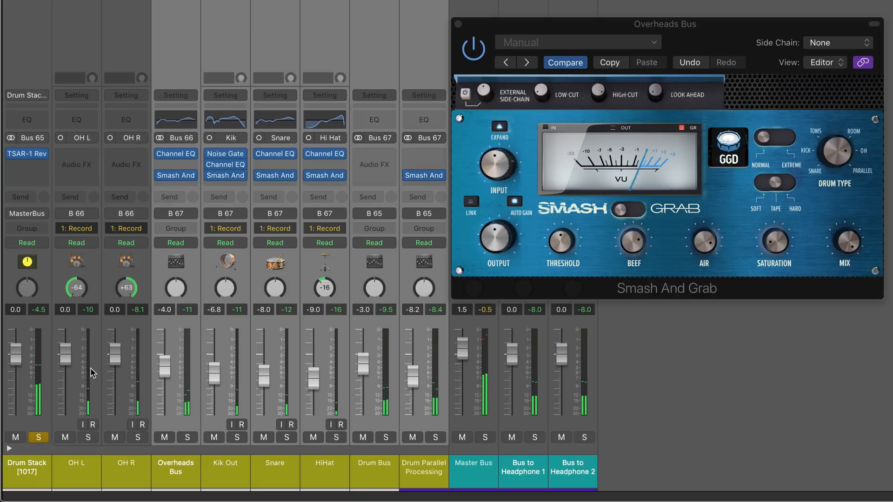
pyautogui.click(161, 177)
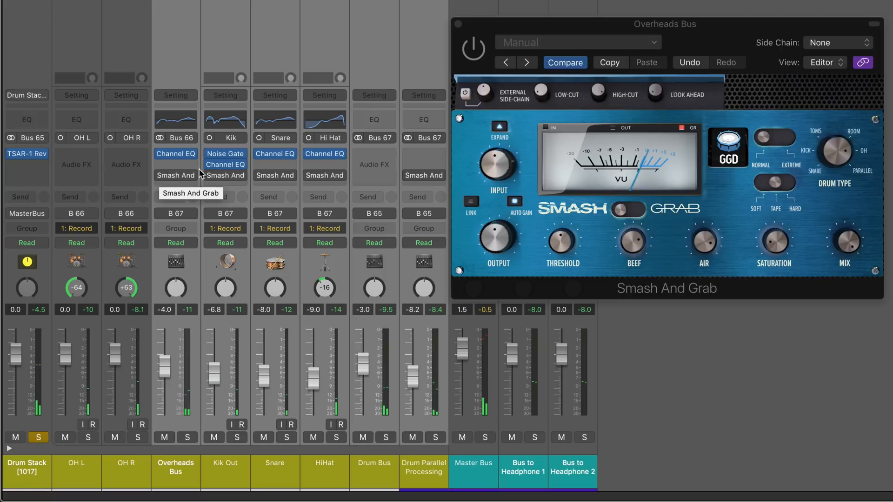
pyautogui.click(160, 178)
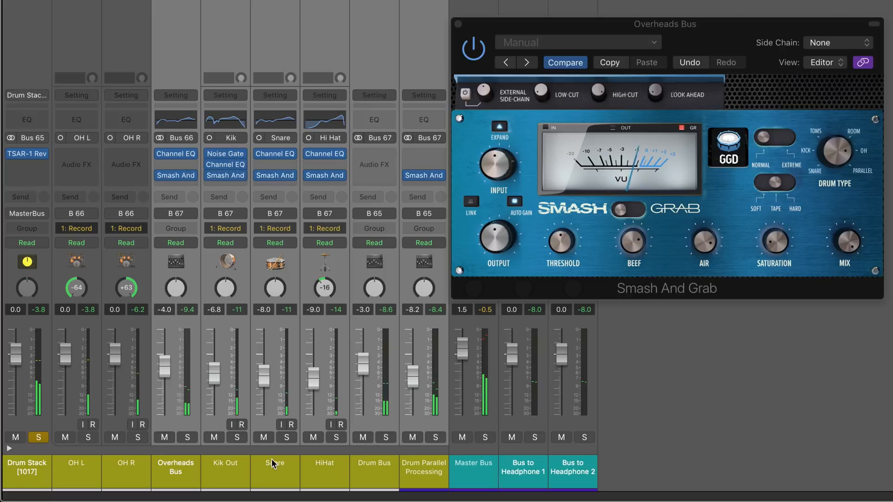
# Select only the Overheads Bus, solo it in place of the Drum Stack, and compare its compressor bypassed and enabled.
pyautogui.click(169, 473)
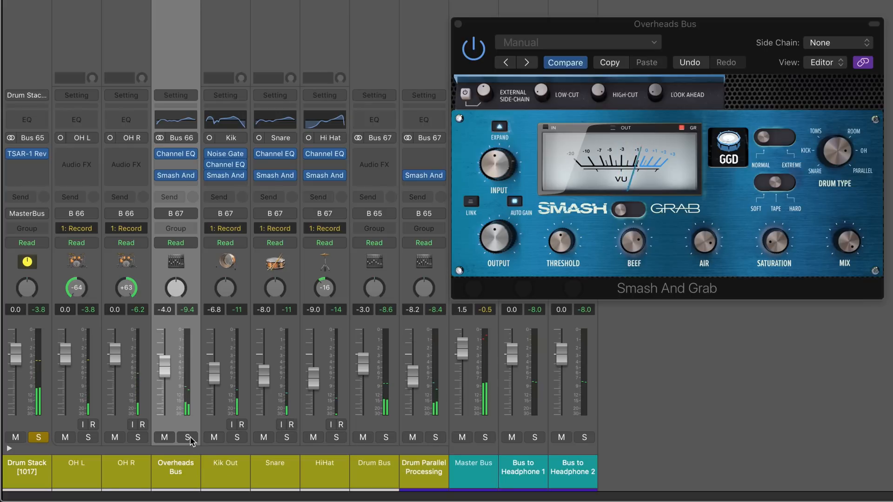
pyautogui.click(188, 438)
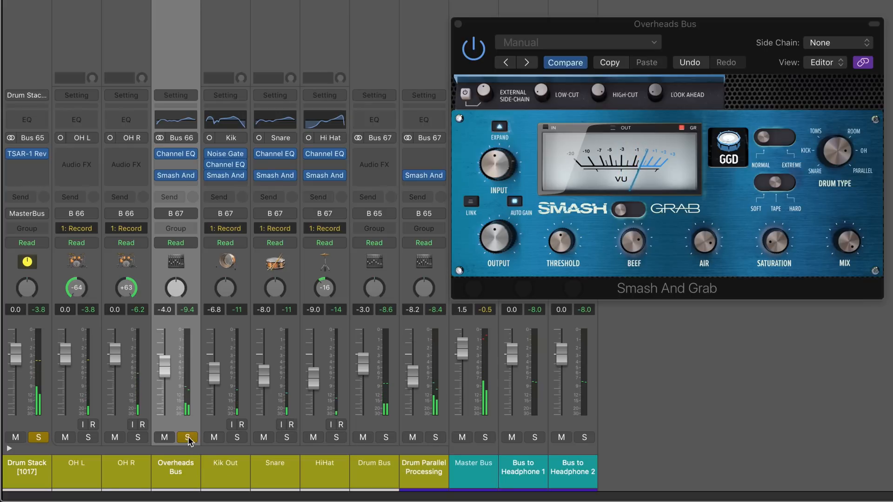
pyautogui.click(38, 437)
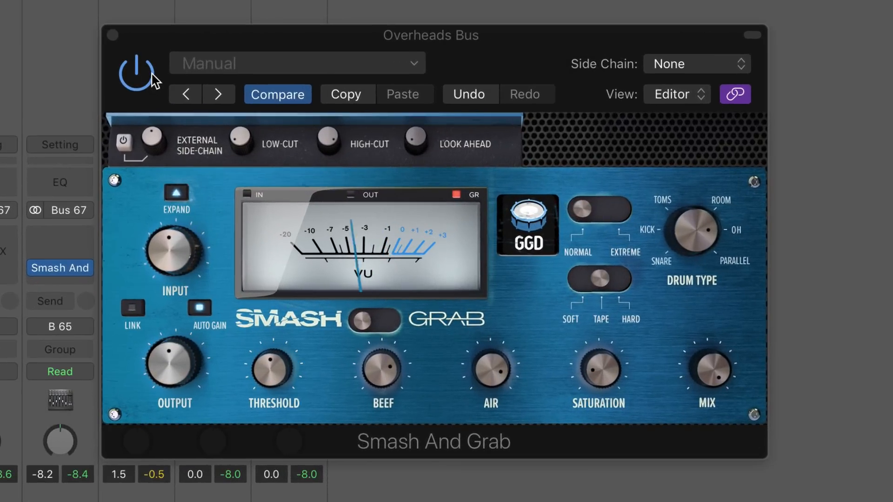
pyautogui.click(151, 73)
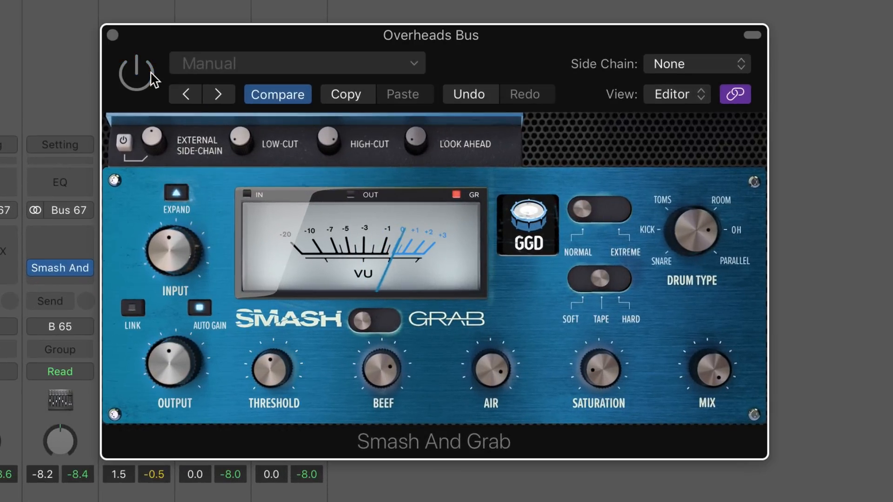
pyautogui.click(151, 73)
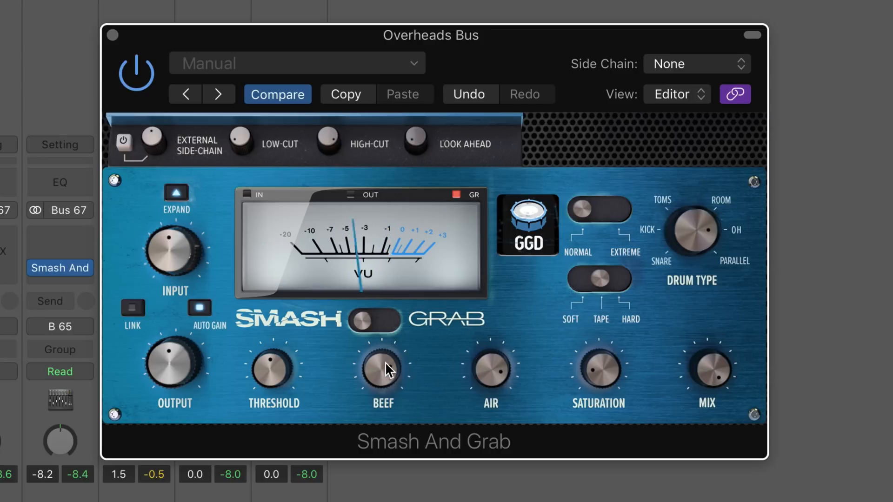
# Adjust the overheads compressor's Beef amount and audition Air at -10.0 dB before turning Air back up.
pyautogui.moveTo(385, 362); pyautogui.dragTo(314, 341)
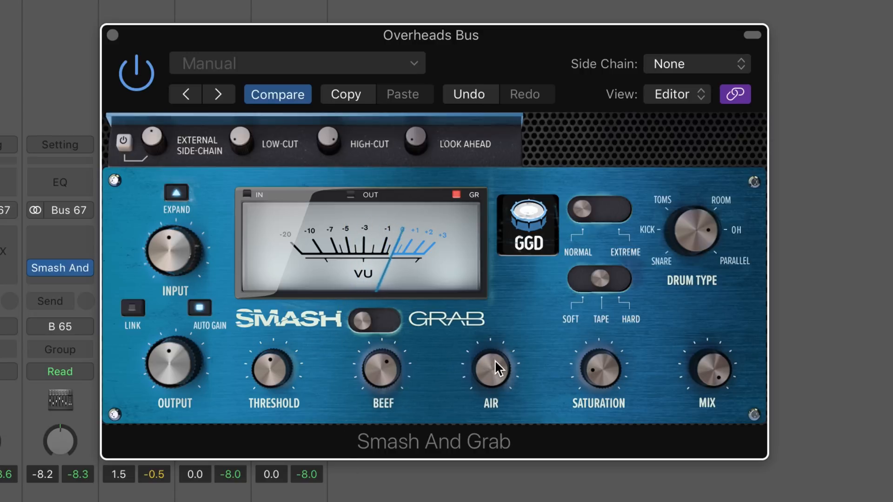
pyautogui.moveTo(495, 359); pyautogui.dragTo(495, 390)
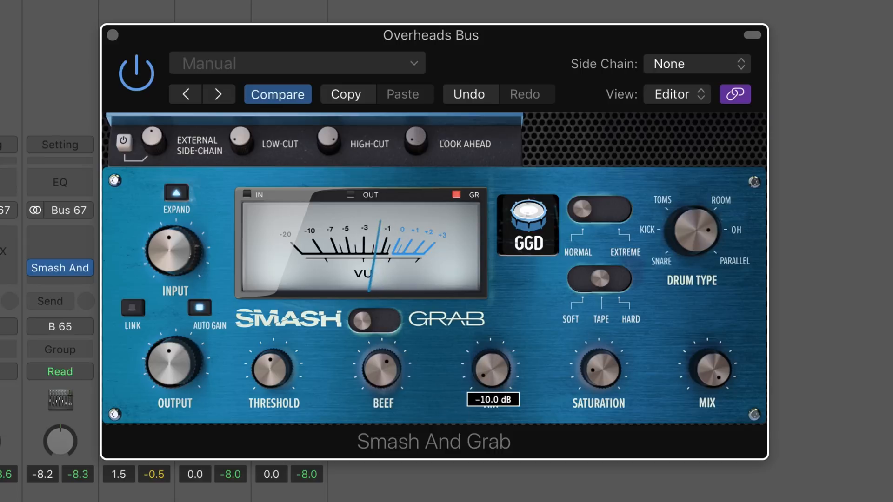
pyautogui.moveTo(430, 460); pyautogui.dragTo(425, 314)
# Adjust the overheads compressor's Saturation amount and toggle its Auto Gain.
pyautogui.click(596, 374)
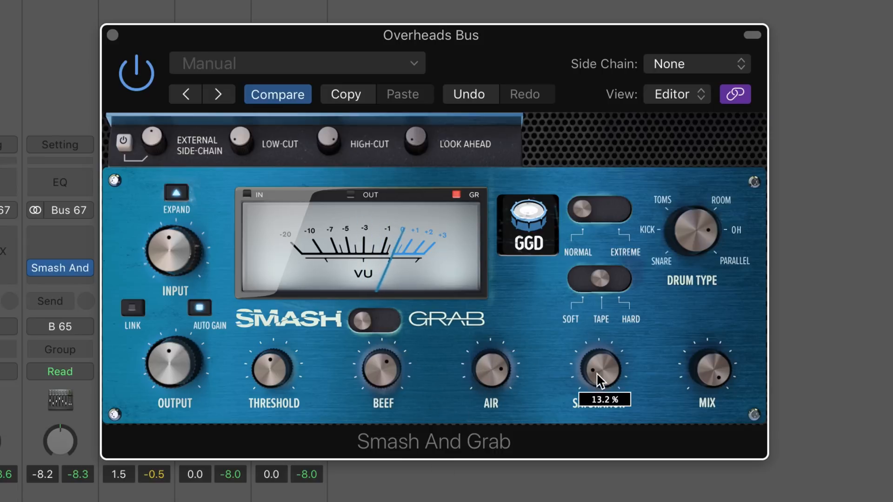
pyautogui.moveTo(596, 372); pyautogui.dragTo(554, 311)
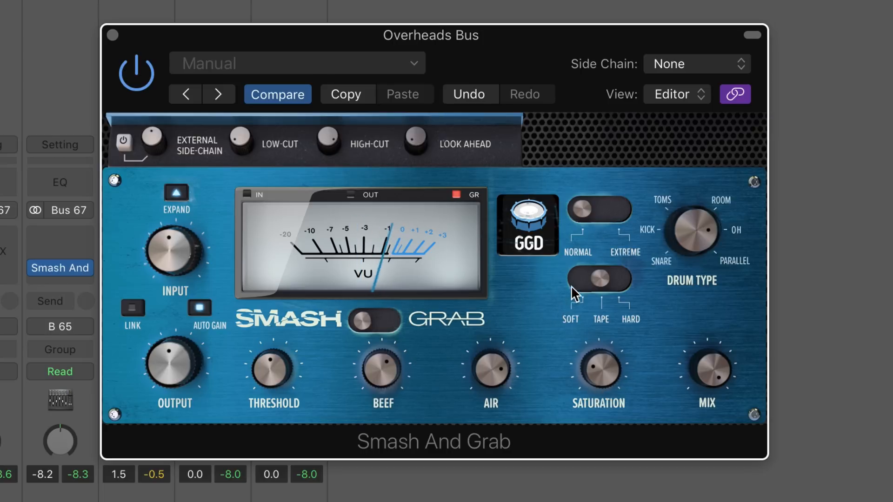
pyautogui.click(199, 307)
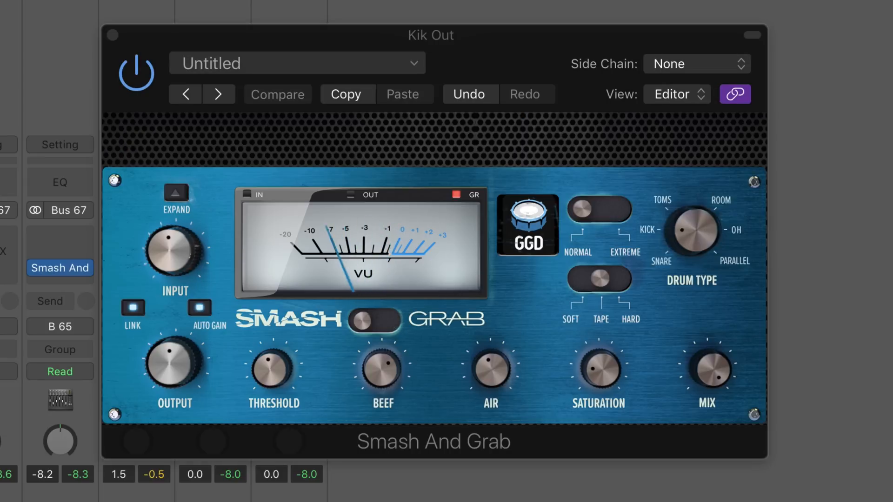
# Toggle the bypass of the Kik Out compressor and adjust its Beef amount.
pyautogui.click(151, 78)
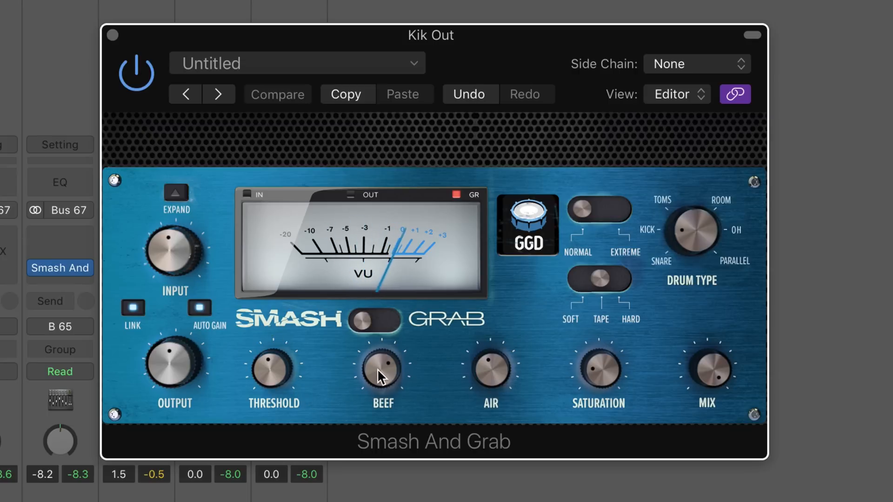
pyautogui.moveTo(378, 367); pyautogui.dragTo(344, 326)
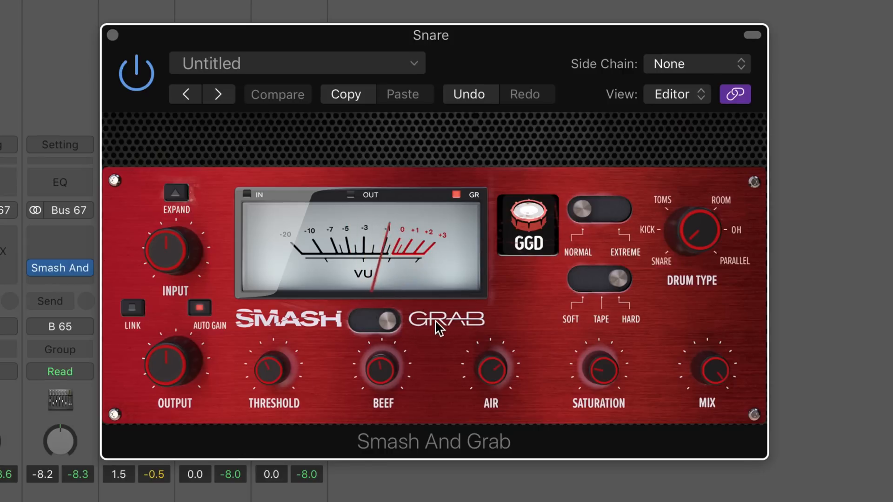
# Turn off Auto Gain on the Snare compressor, toggle the plug-in's bypass for comparison, and turn Auto Gain back on.
pyautogui.click(202, 310)
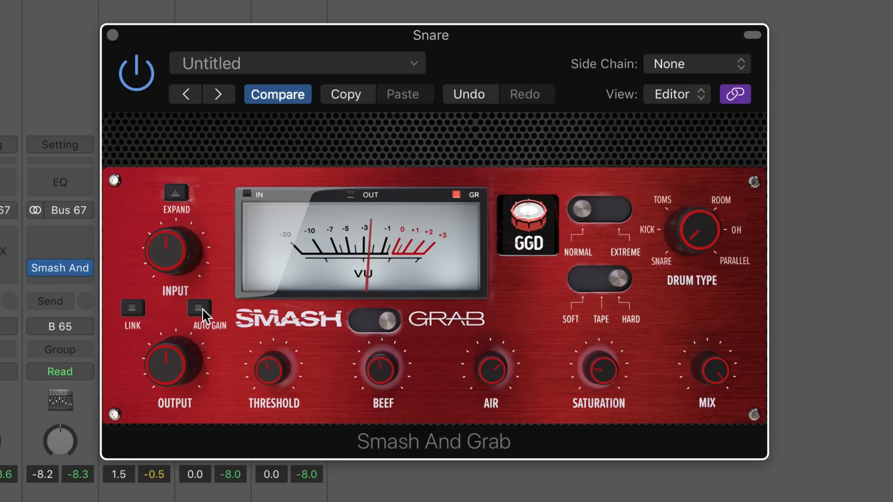
pyautogui.click(141, 74)
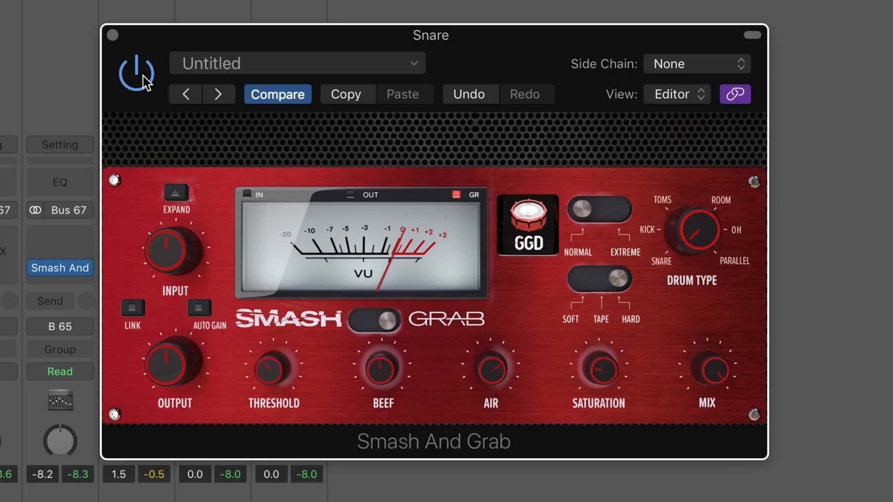
pyautogui.click(199, 309)
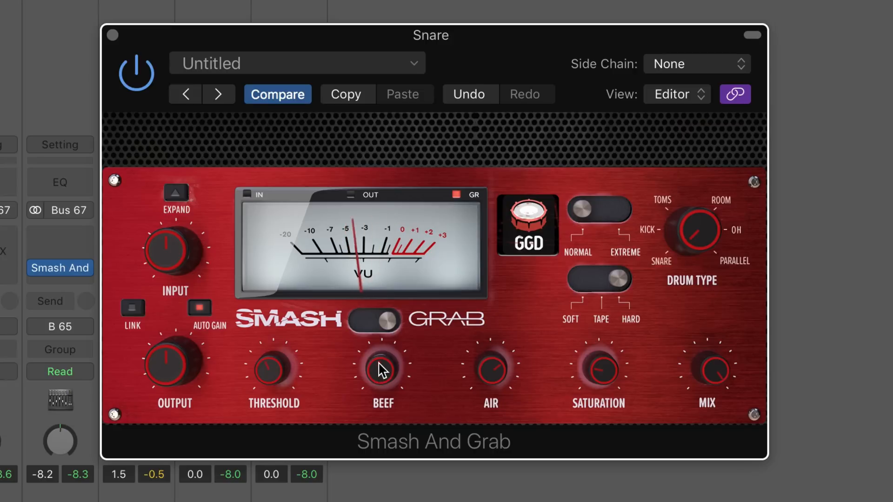
# Audition changes to the Snare compressor's Beef and Air amounts and its saturation type switch.
pyautogui.moveTo(378, 369); pyautogui.dragTo(279, 371)
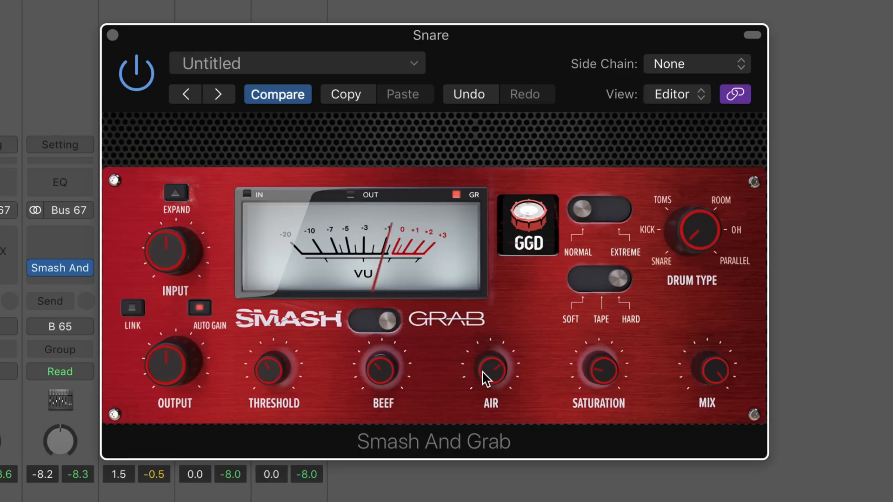
pyautogui.moveTo(494, 370); pyautogui.dragTo(448, 328)
pyautogui.moveTo(619, 280)
pyautogui.mouseDown()
pyautogui.moveTo(575, 294)
pyautogui.moveTo(591, 278)
pyautogui.moveTo(629, 284)
pyautogui.mouseUp()
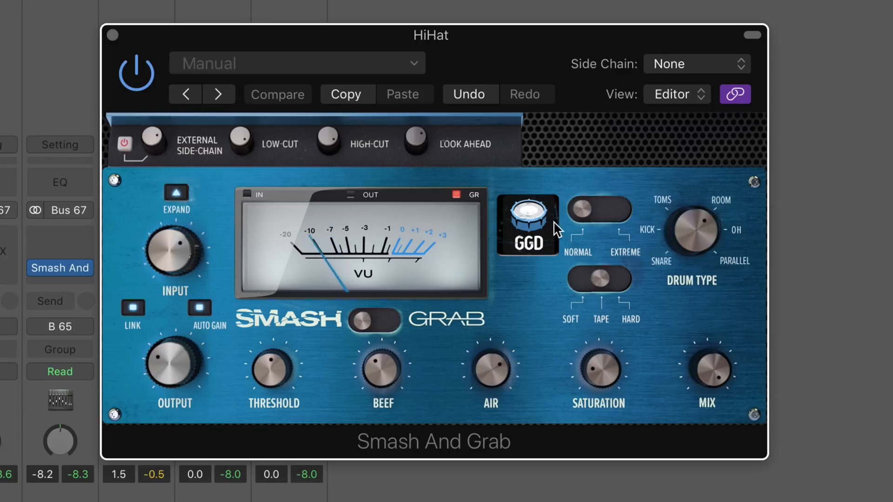
# Compare the HiHat compressor with its external side-chain switched off and back on.
pyautogui.click(123, 142)
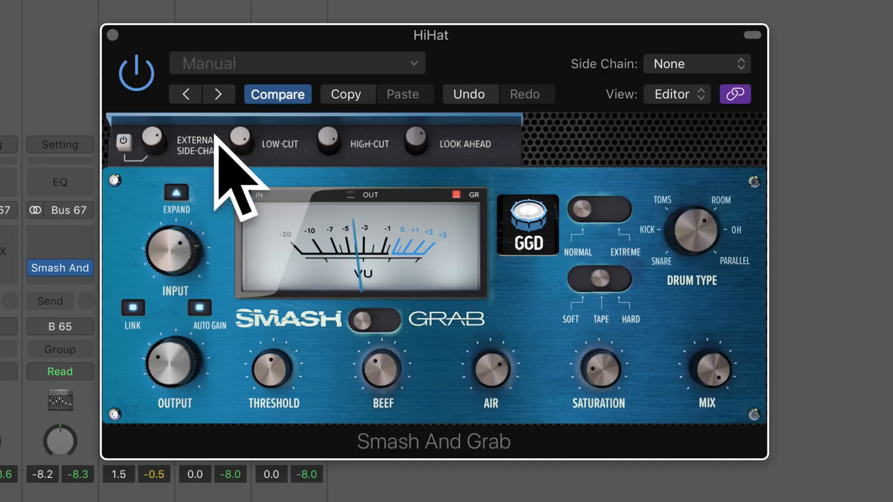
pyautogui.click(123, 144)
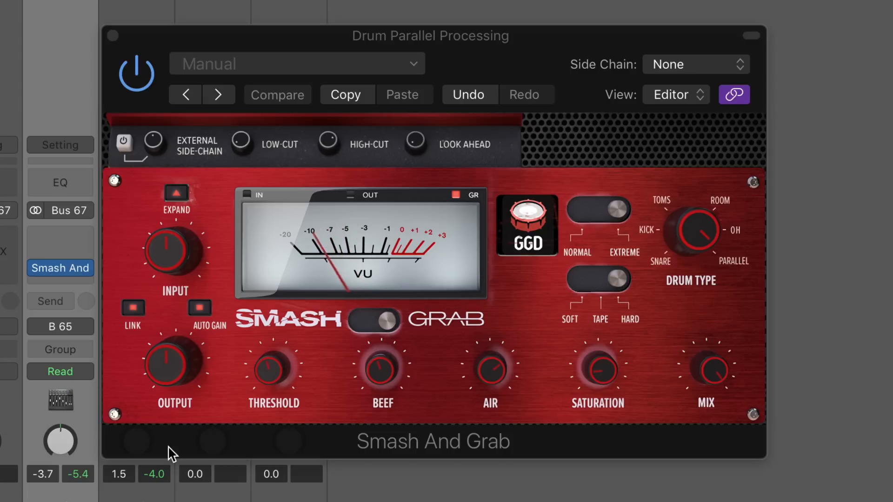
# Compare Smash and Grab modes and Auto Gain off and on in the Drum Parallel Processing compressor, ending on Grab with Auto Gain on.
pyautogui.click(376, 319)
pyautogui.click(199, 308)
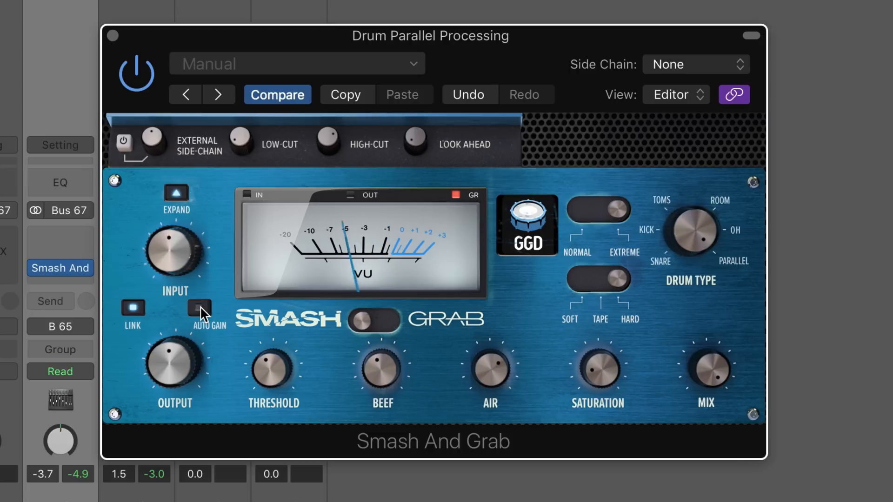
pyautogui.click(362, 317)
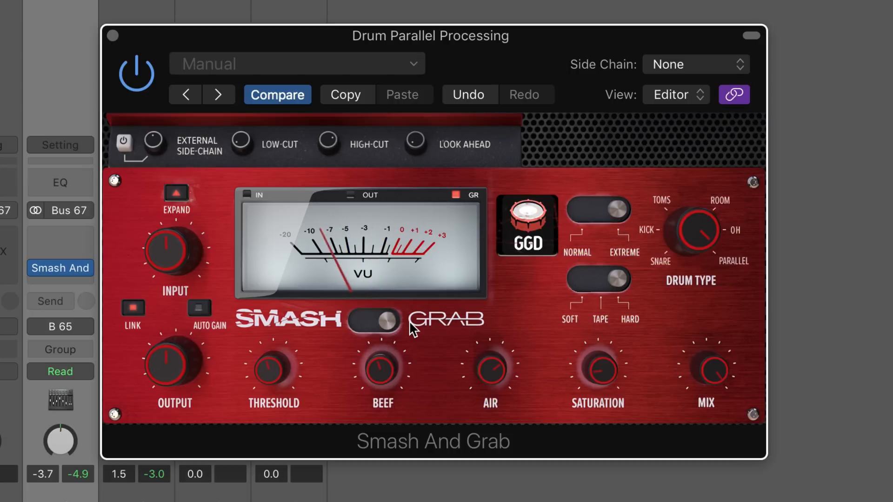
pyautogui.click(199, 308)
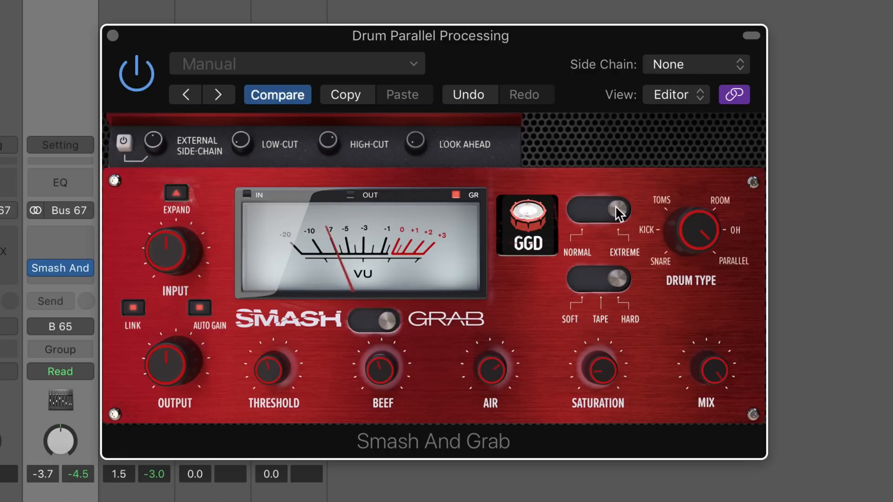
# Compare the Normal and Extreme settings of the Drum Parallel Processing compressor, ending on Extreme.
pyautogui.click(579, 207)
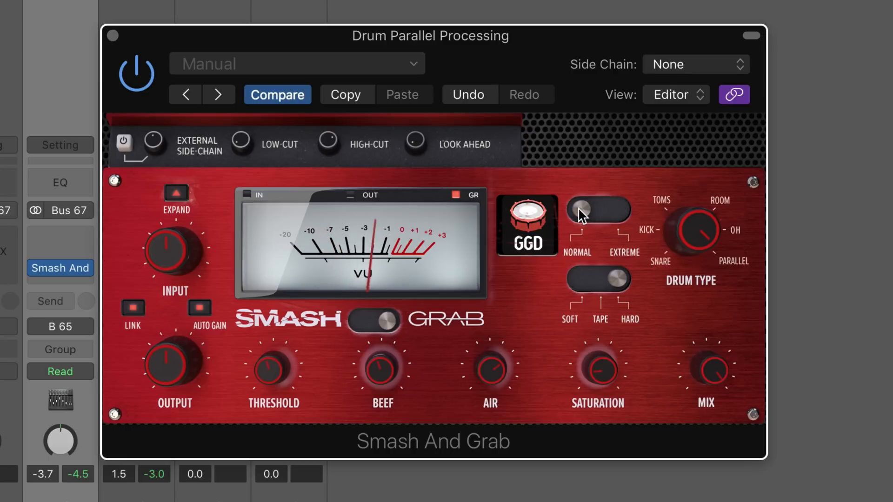
pyautogui.click(578, 207)
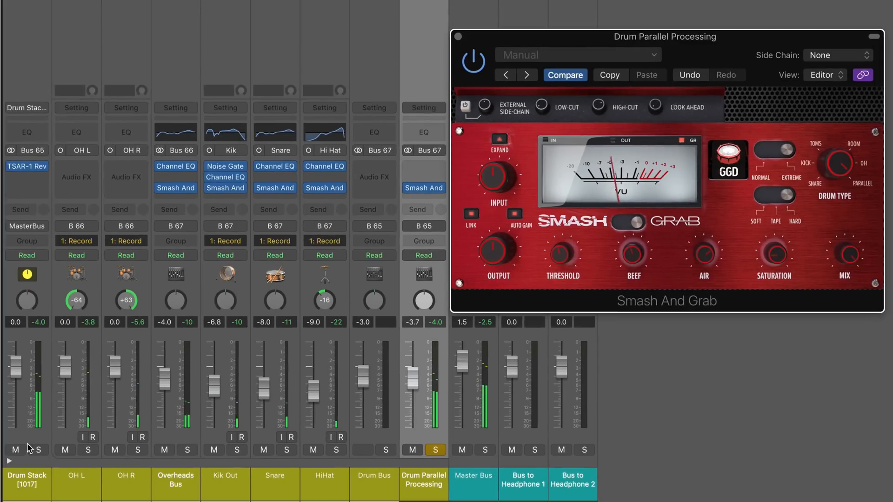
# Lower the Drum Parallel Processing fader to -8.4 dB and turn off the solos on that channel and the Drum Stack.
pyautogui.moveTo(408, 382)
pyautogui.mouseDown()
pyautogui.moveTo(412, 427)
pyautogui.moveTo(412, 391)
pyautogui.mouseUp()
pyautogui.click(436, 450)
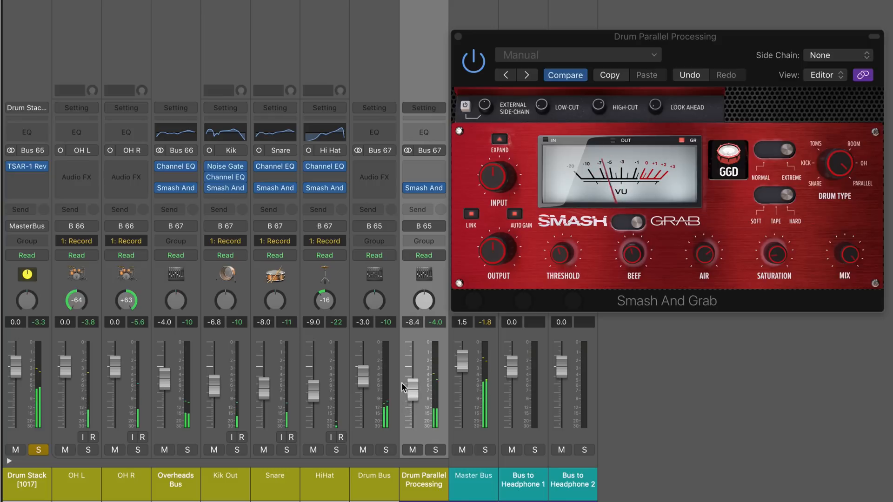
pyautogui.click(38, 450)
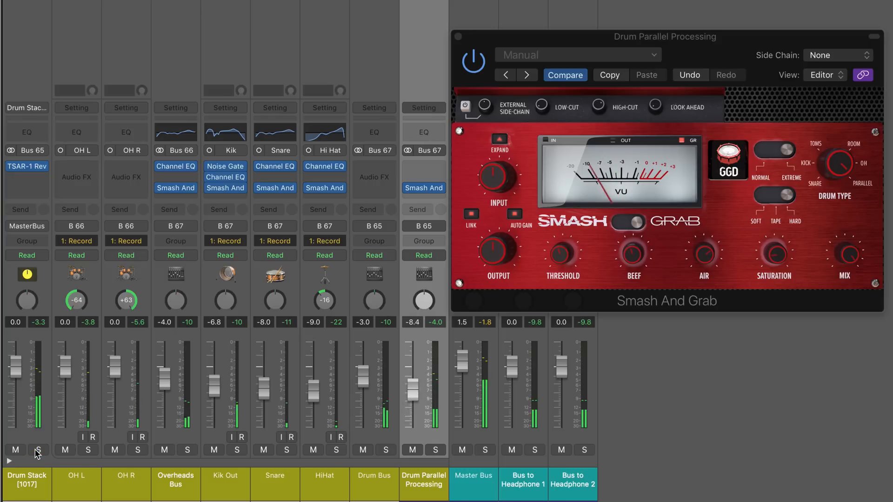